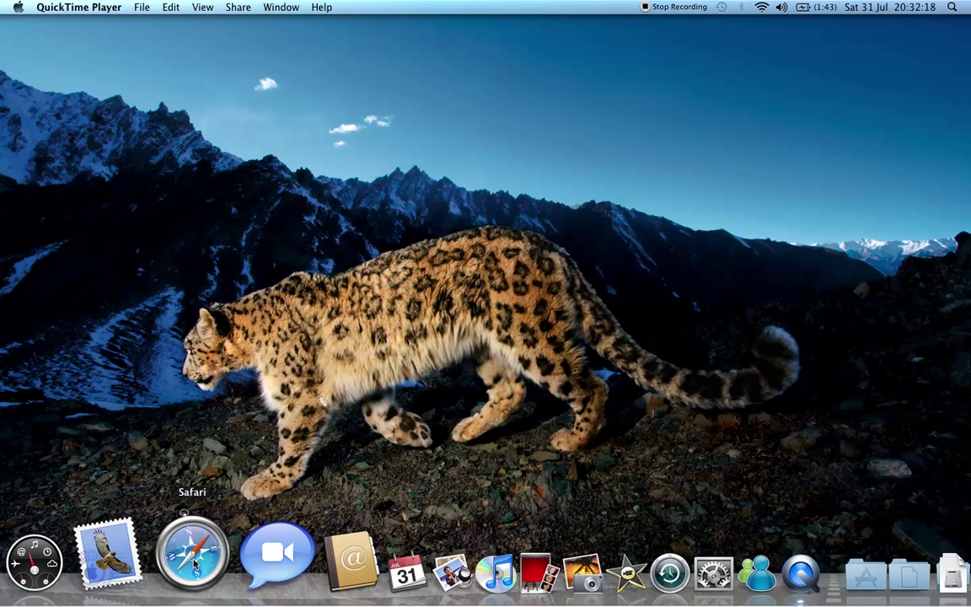
# - Launch Safari and load youtube.com
pyautogui.click(194, 562)
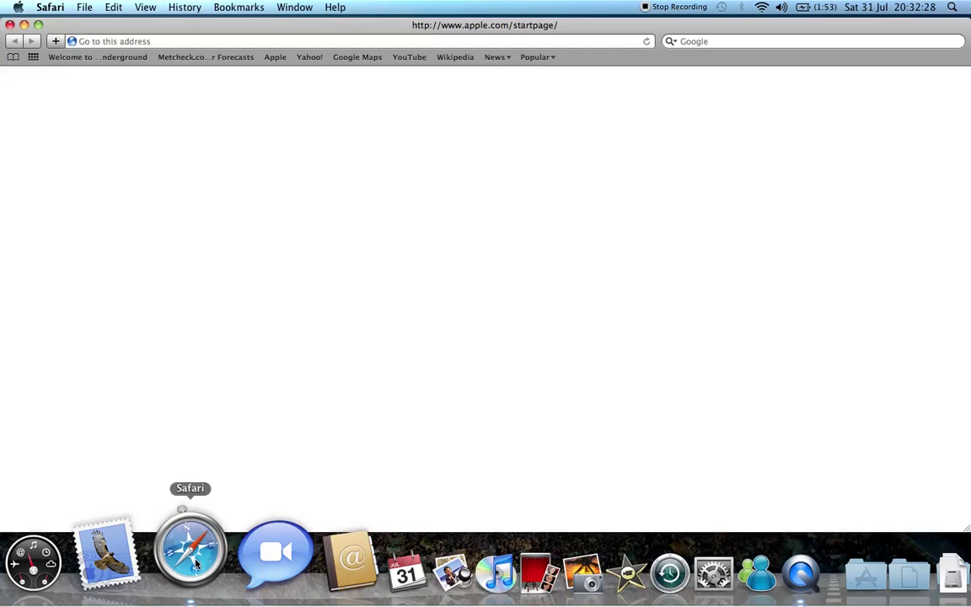
pyautogui.click(216, 42)
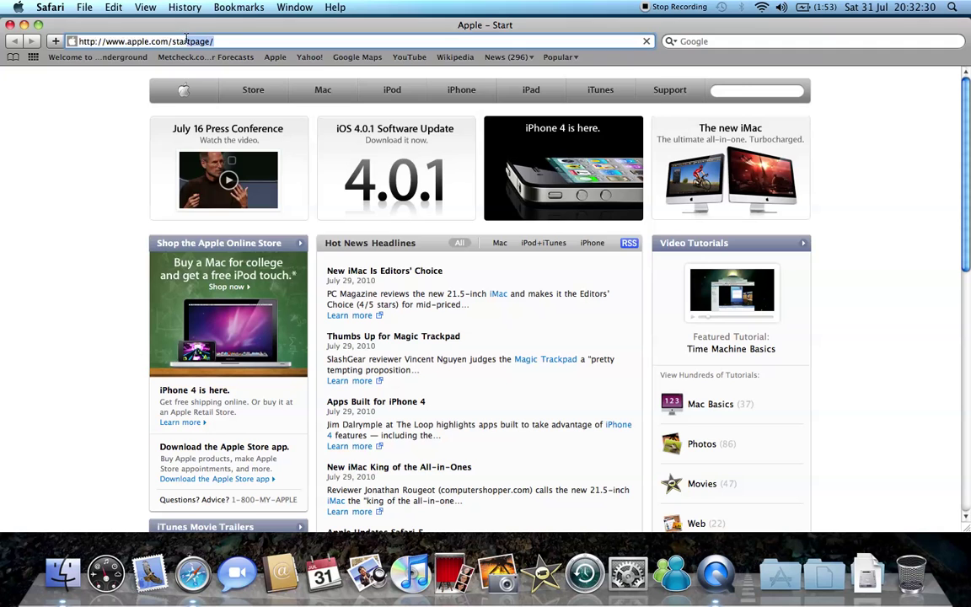
pyautogui.write('youtube.com/')
pyautogui.press('Return')
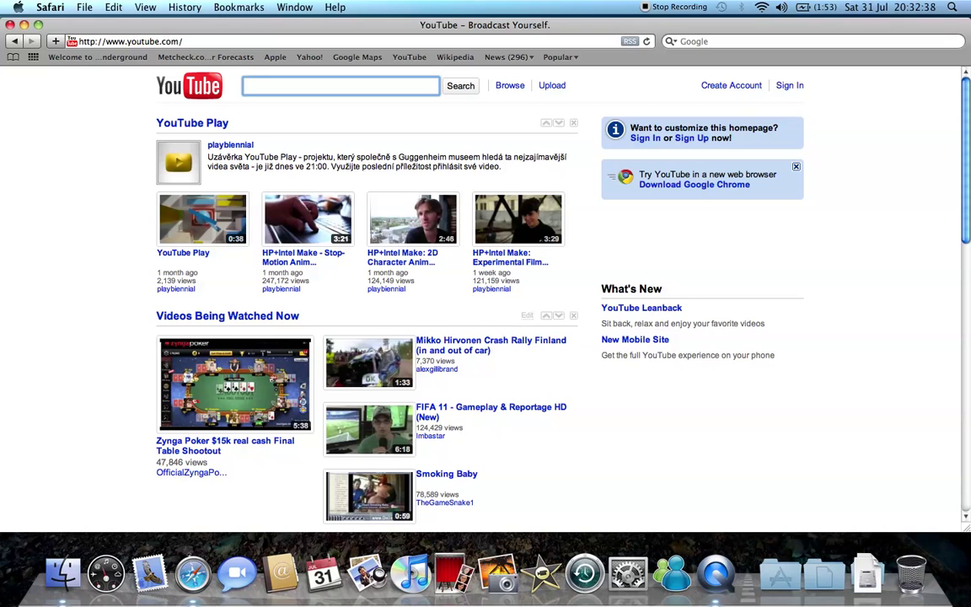
# - Search YouTube for 'shakira waka waka', open the video and pause it at 0:02
pyautogui.write('Shakira')
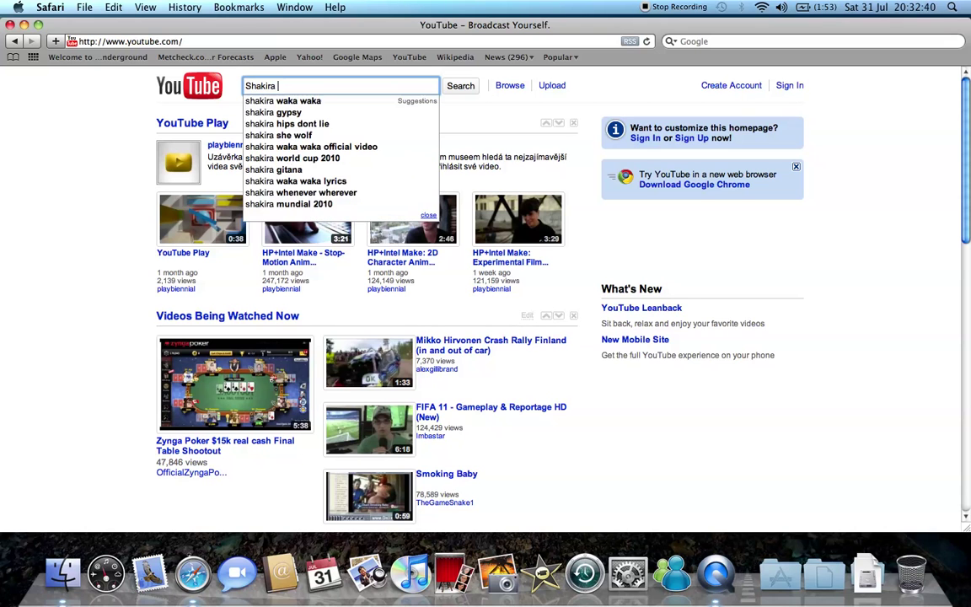
pyautogui.press('Down')
pyautogui.press('Return')
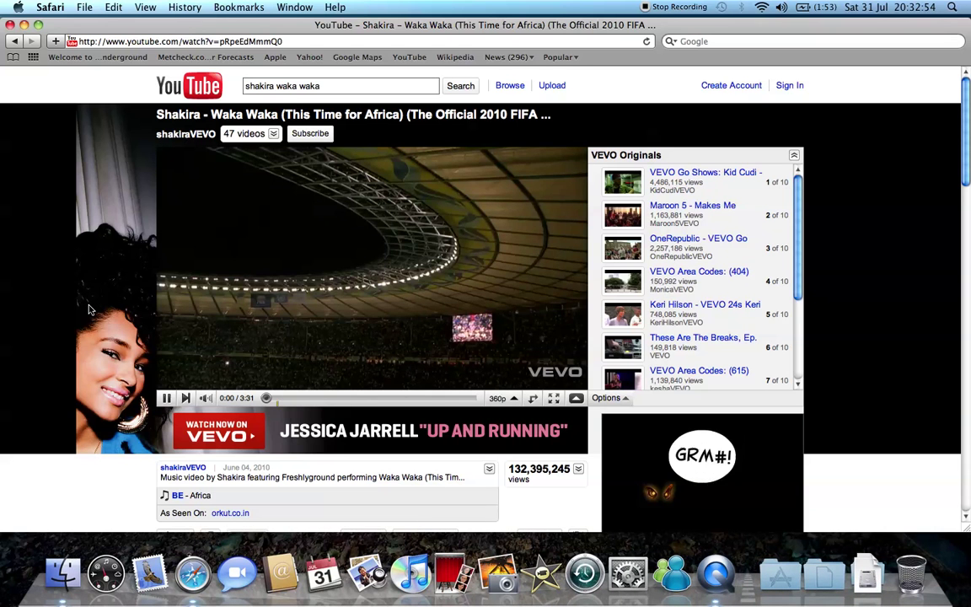
pyautogui.click(166, 401)
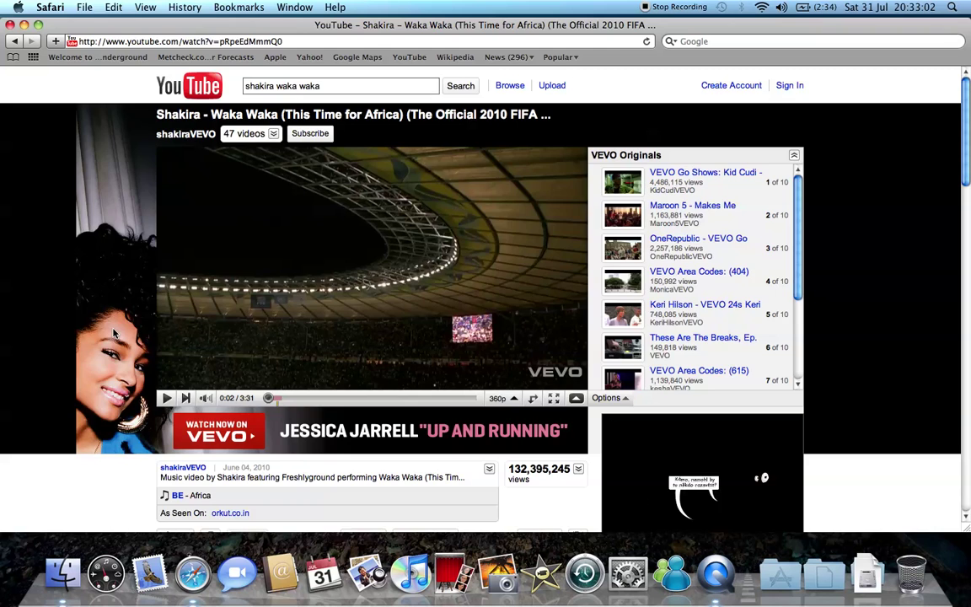
pyautogui.press('super+t')
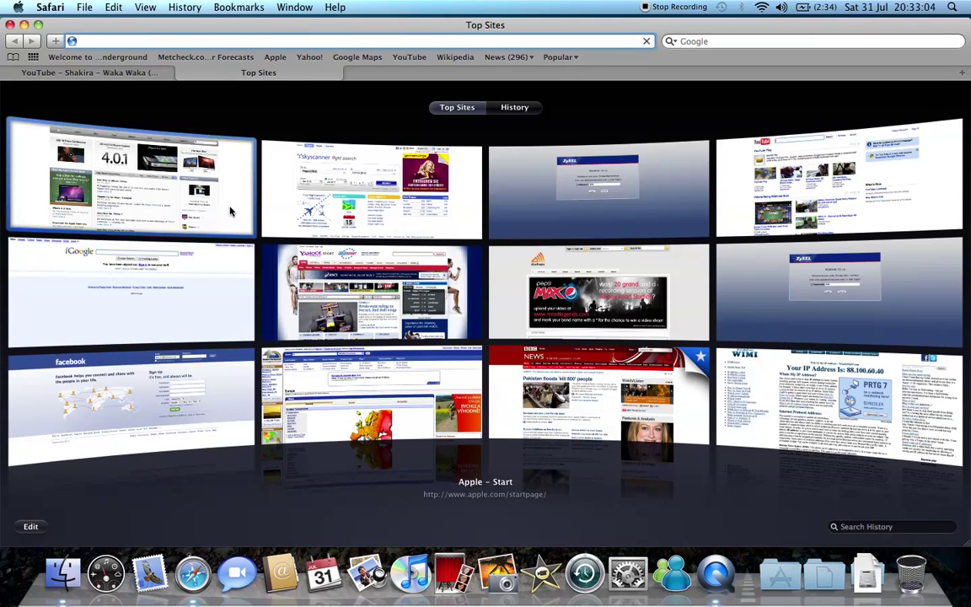
pyautogui.write('www.')
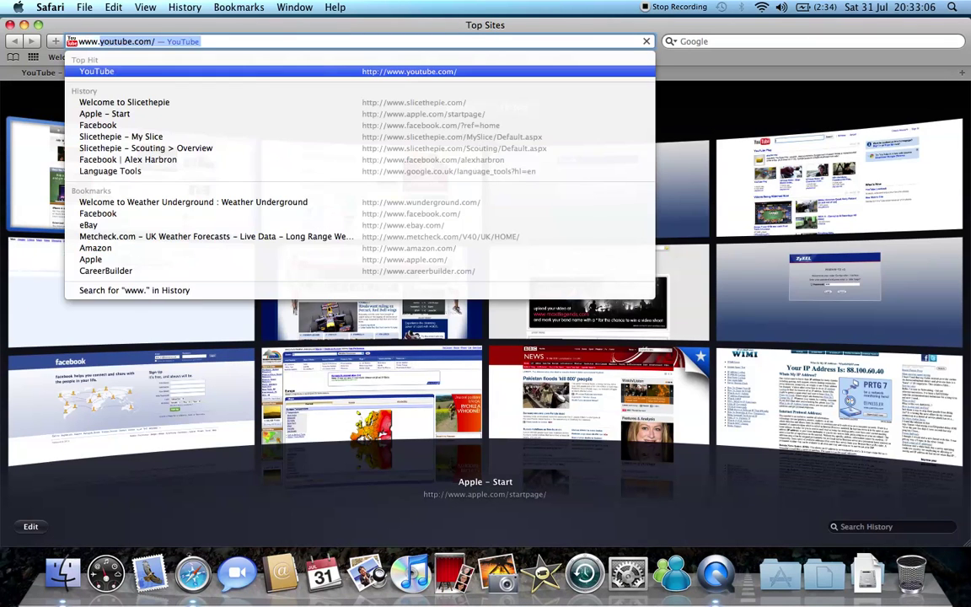
pyautogui.write('zamzar.com')
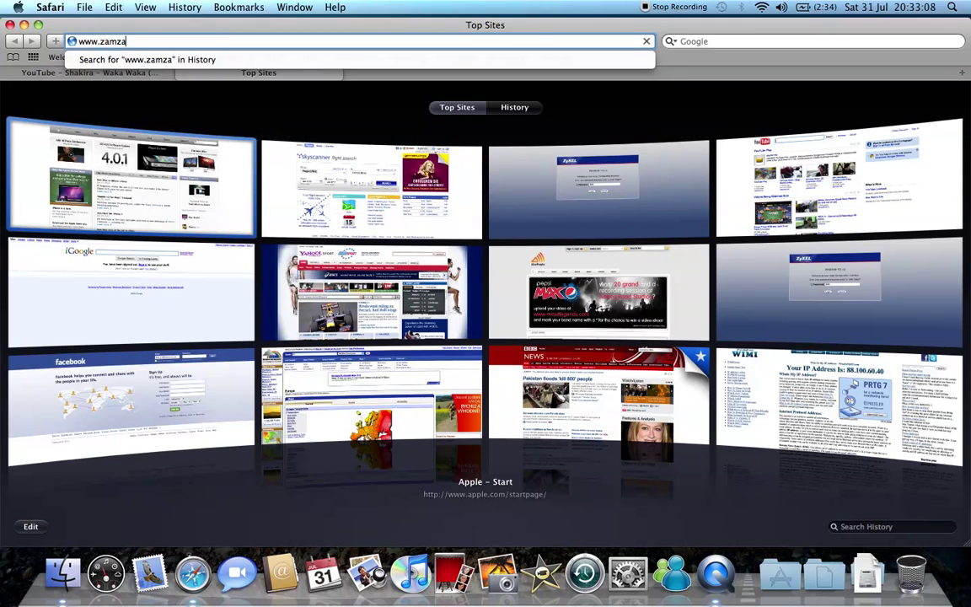
pyautogui.press('Return')
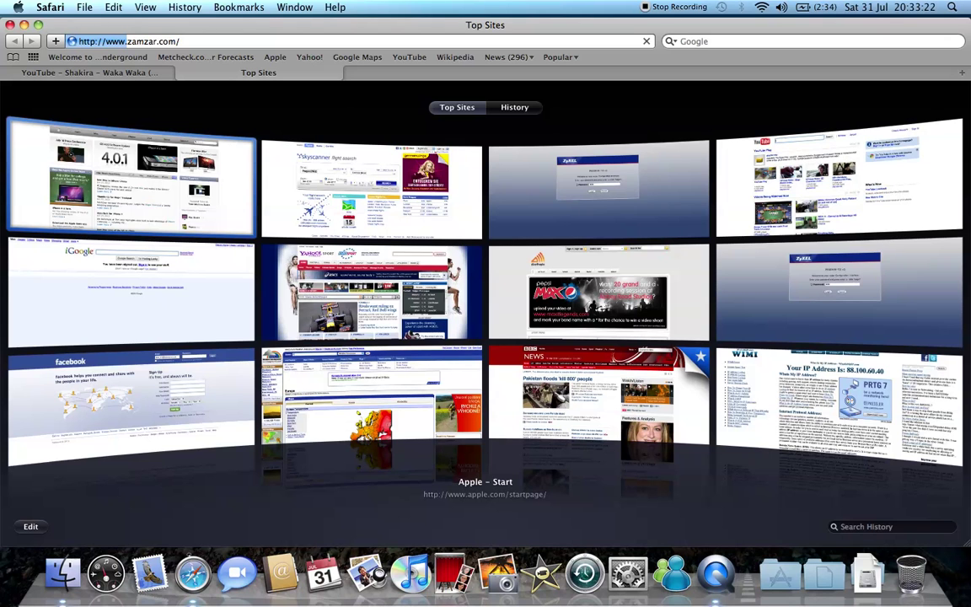
# - Replace that tab's address with google.co.uk to load the iGoogle page
pyautogui.click(227, 41)
pyautogui.write('google.co.uk')
pyautogui.press('Return')
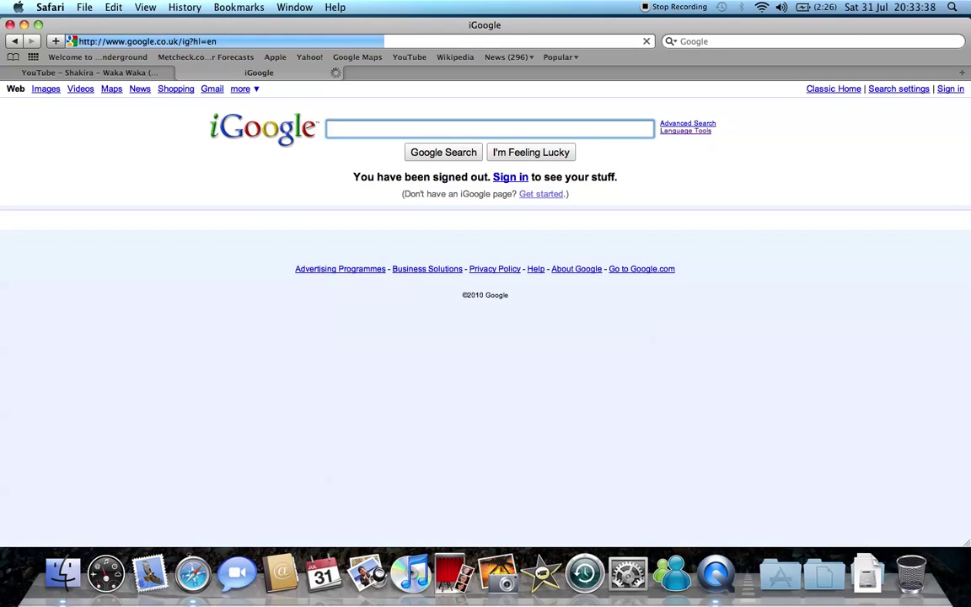
# - Google 'zamzar' and open the 'Zamzar - Free online file conversion' result
pyautogui.write('zamzar')
pyautogui.press('Return')
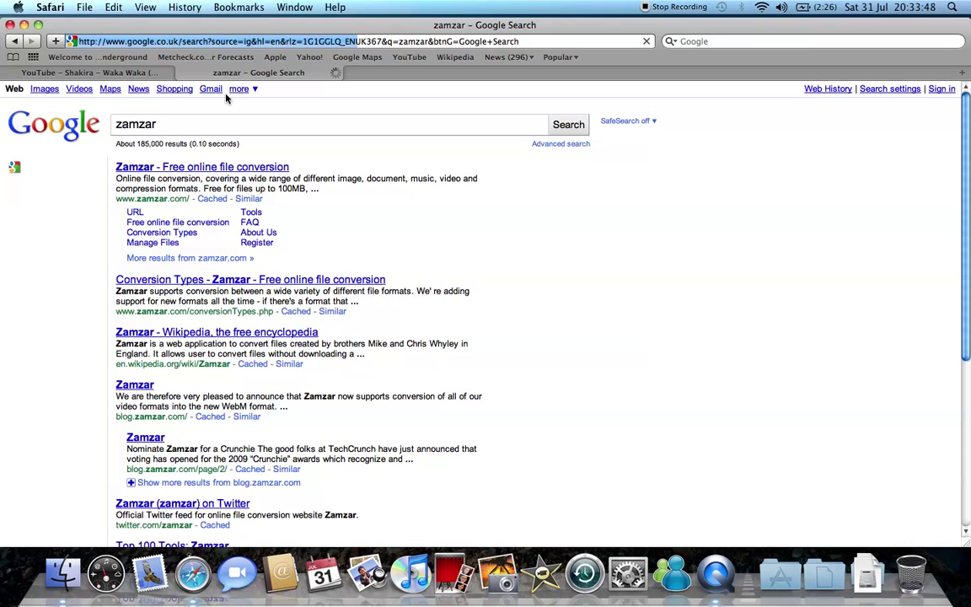
pyautogui.click(204, 173)
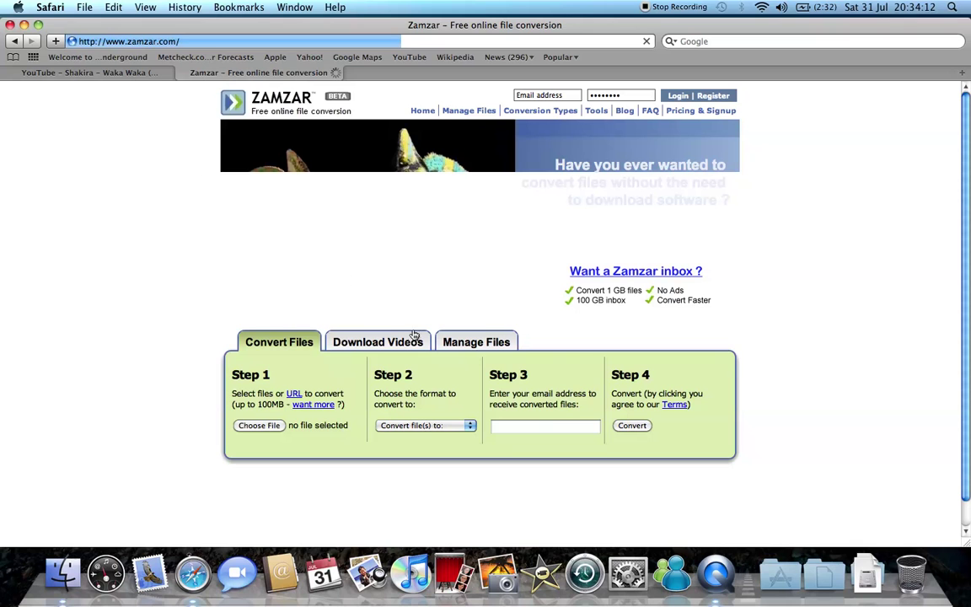
# - Switch Zamzar to Download Videos and copy the YouTube video's URL
pyautogui.click(385, 340)
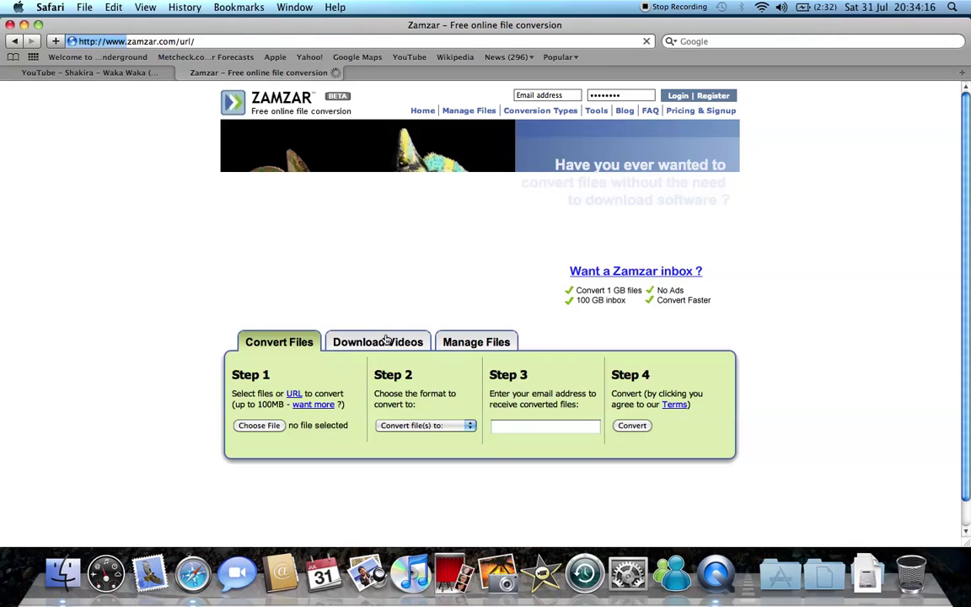
pyautogui.click(128, 69)
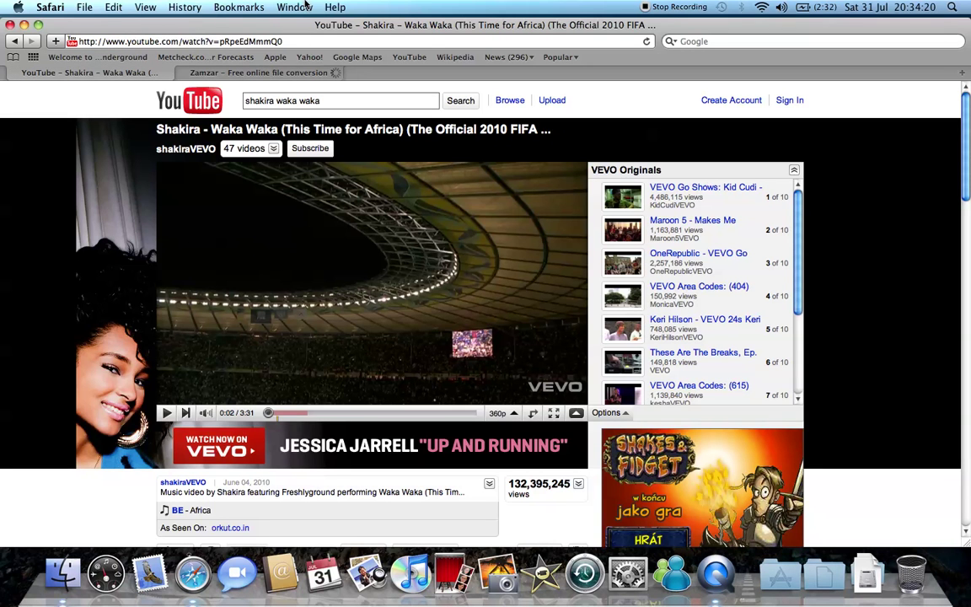
pyautogui.click(287, 40)
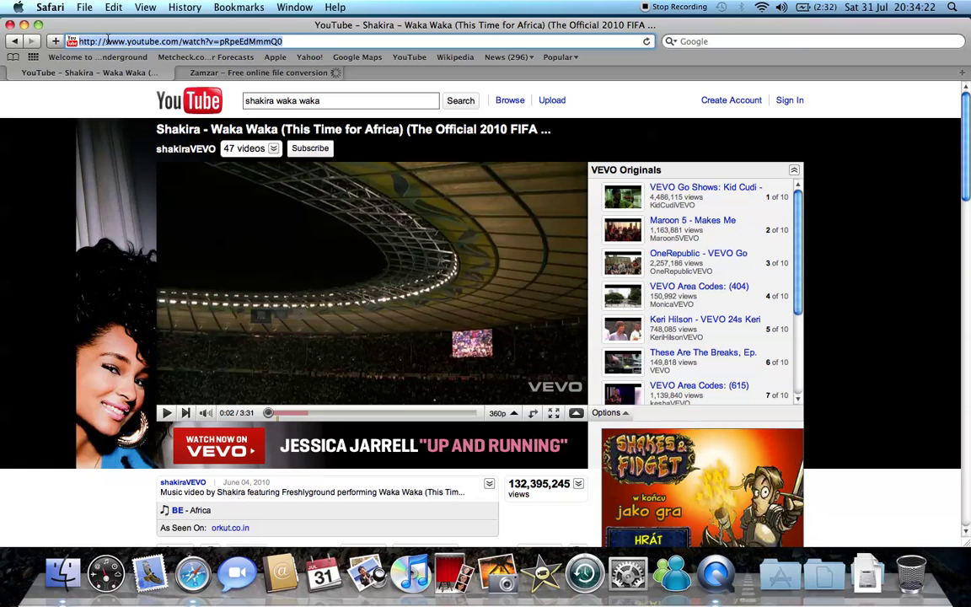
pyautogui.press('super+c')
pyautogui.click(293, 74)
pyautogui.click(282, 426)
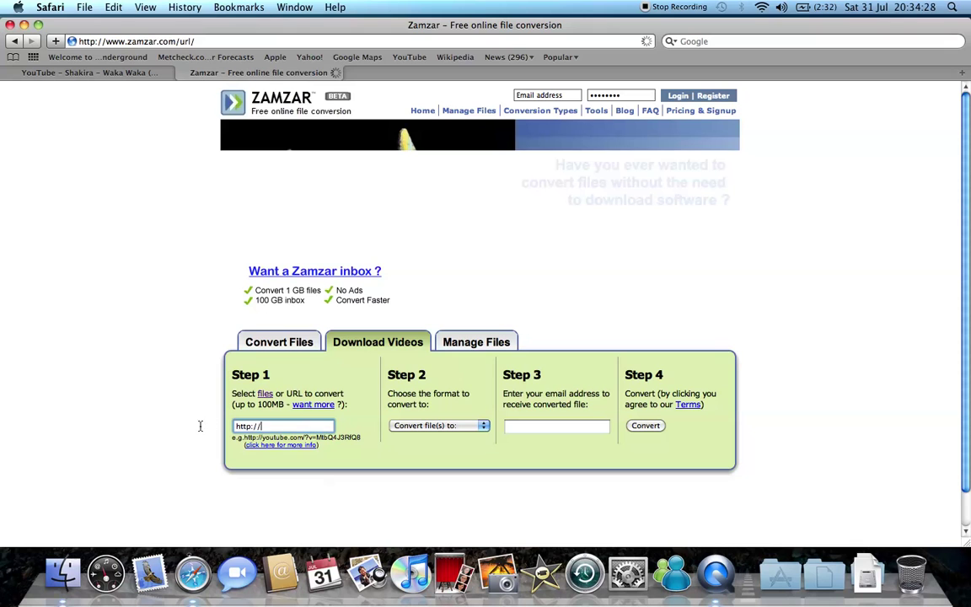
pyautogui.press('super+v')
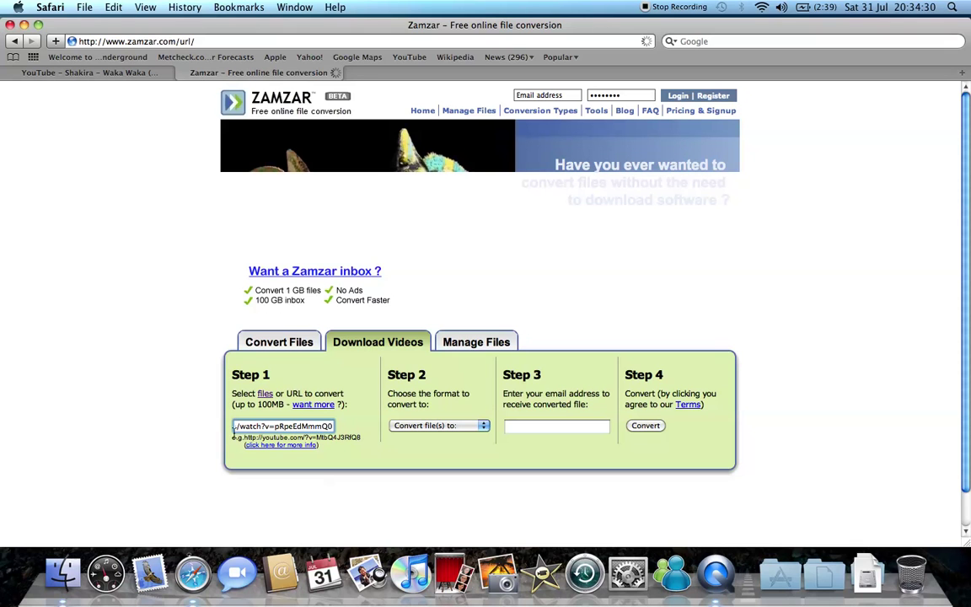
pyautogui.click(285, 426)
pyautogui.press('BackSpace')
pyautogui.press('BackSpace')
pyautogui.press('BackSpace')
pyautogui.press('BackSpace')
pyautogui.press('BackSpace')
pyautogui.press('BackSpace')
pyautogui.press('BackSpace')
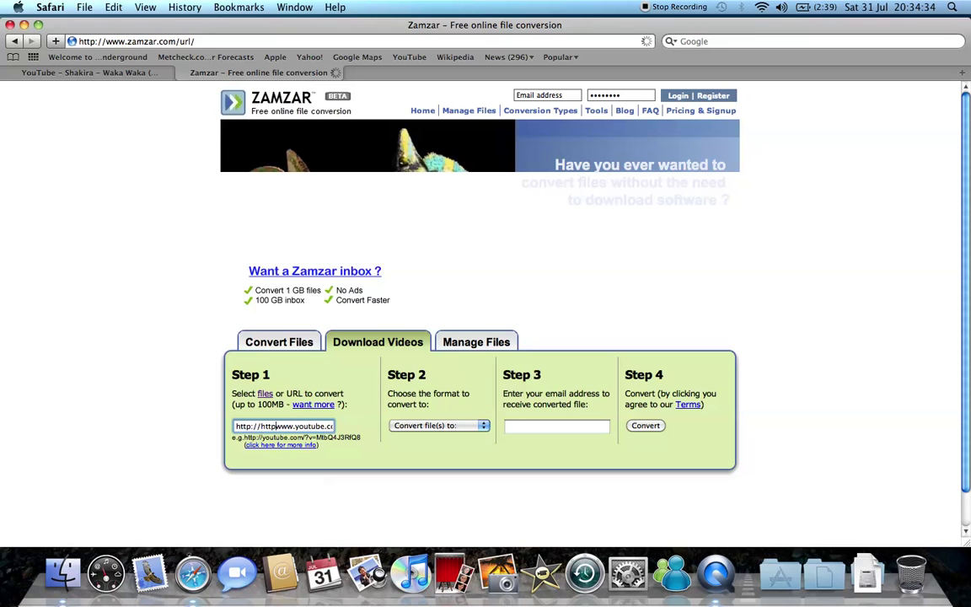
pyautogui.press('BackSpace')
pyautogui.press('BackSpace')
pyautogui.press('BackSpace')
pyautogui.write('://')
# - Choose mp3 as the output format and enter the recipient's e-mail address
pyautogui.moveTo(397, 426); pyautogui.dragTo(397, 433)
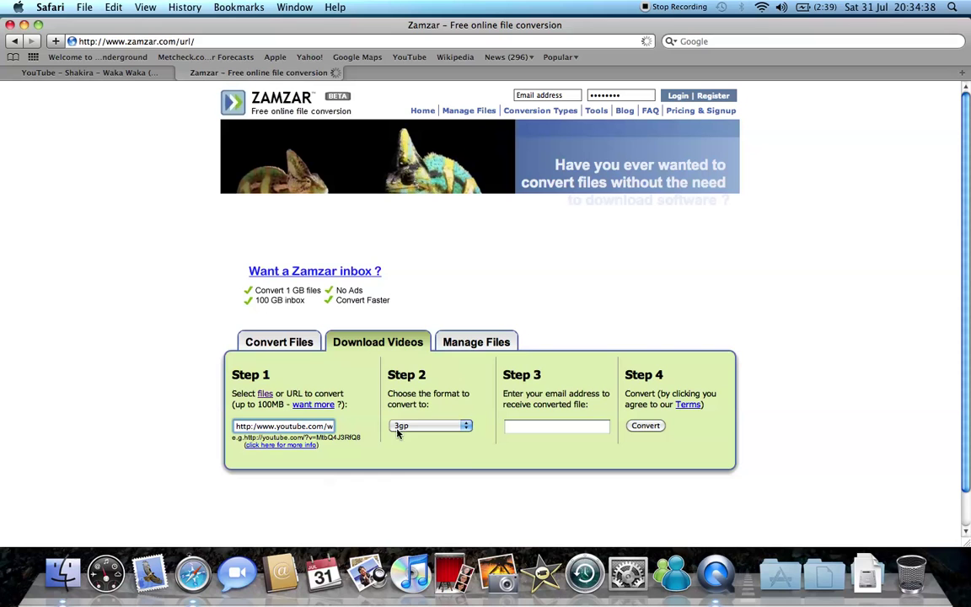
pyautogui.click(407, 428)
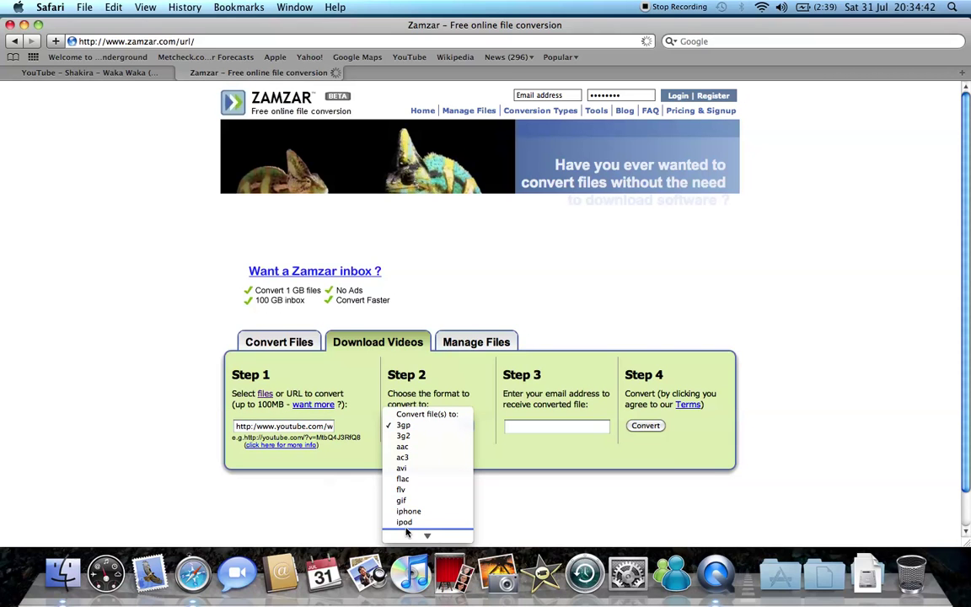
pyautogui.moveTo(405, 533)
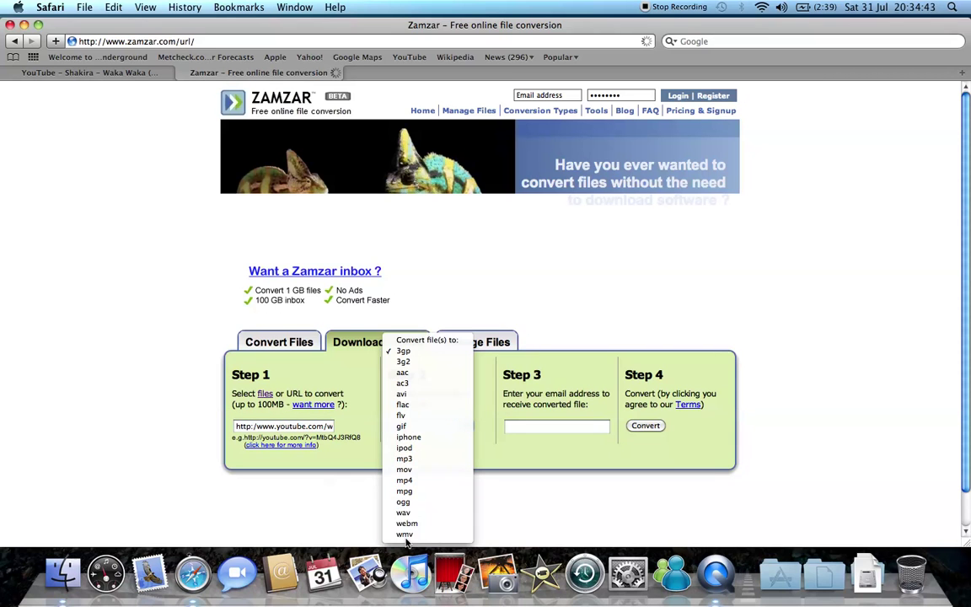
pyautogui.click(413, 462)
pyautogui.click(531, 426)
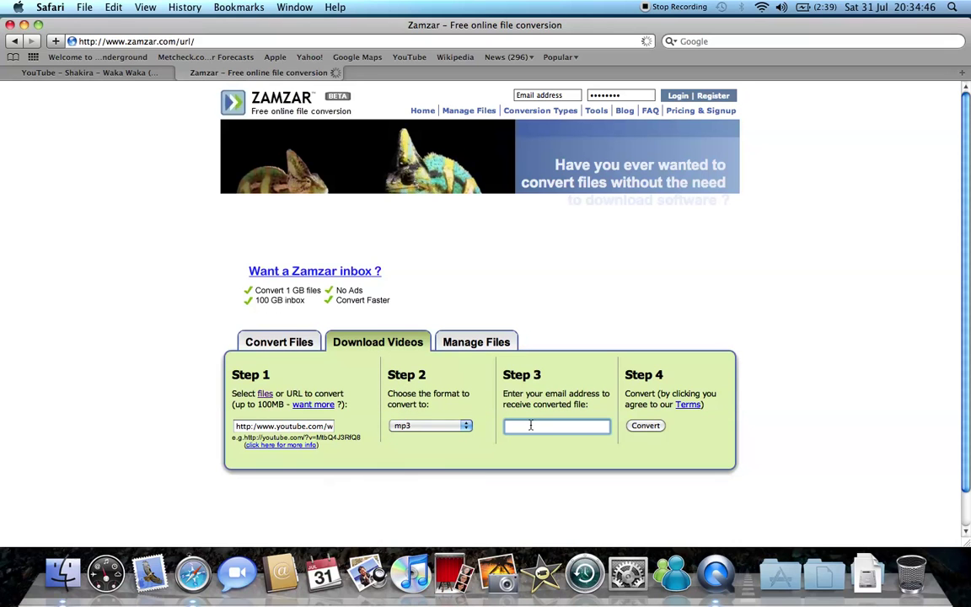
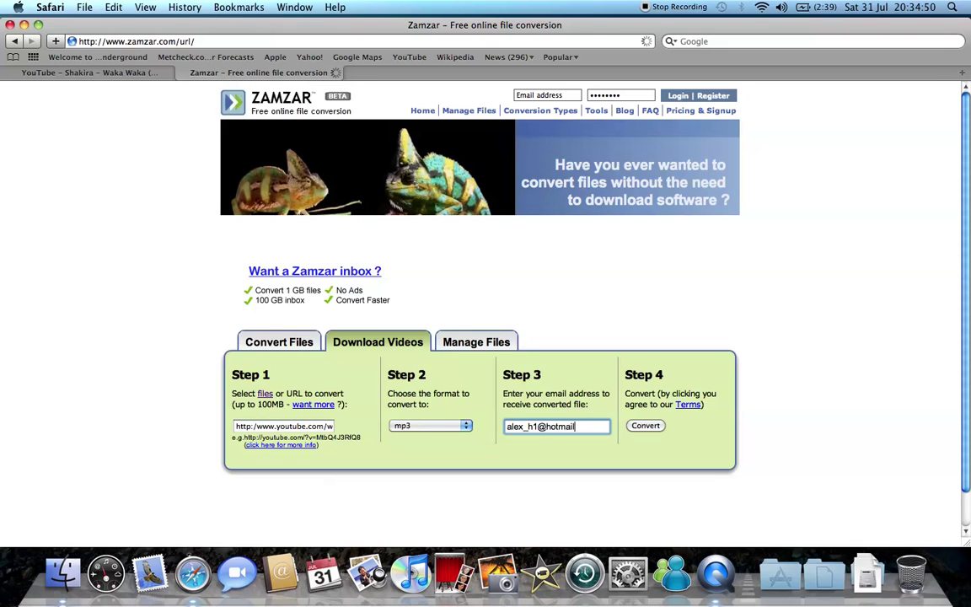
# - After the invalid-URL alert, switch the output to 3gp and confirm the FLV-to-3GP conversion
pyautogui.click(645, 426)
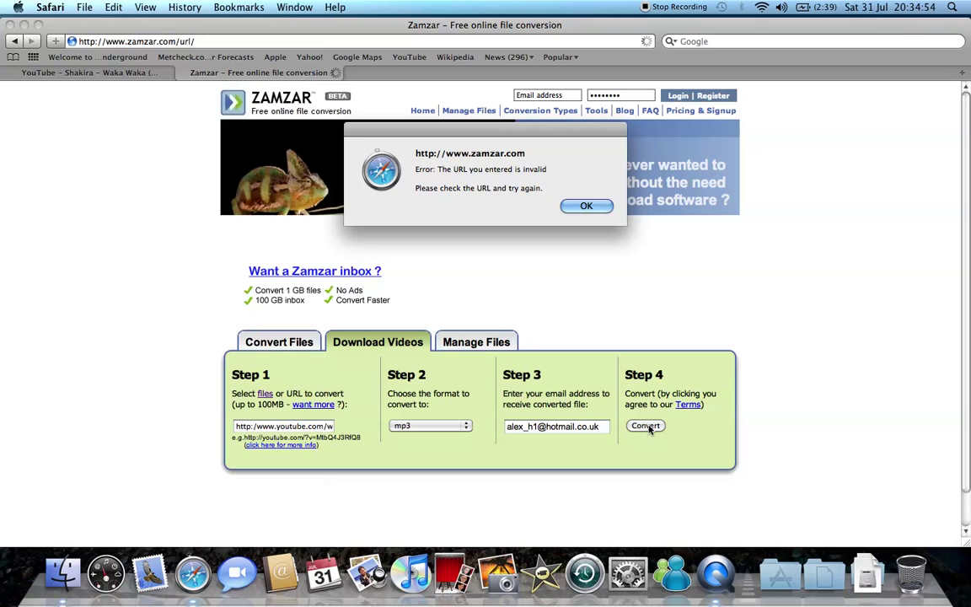
pyautogui.click(587, 207)
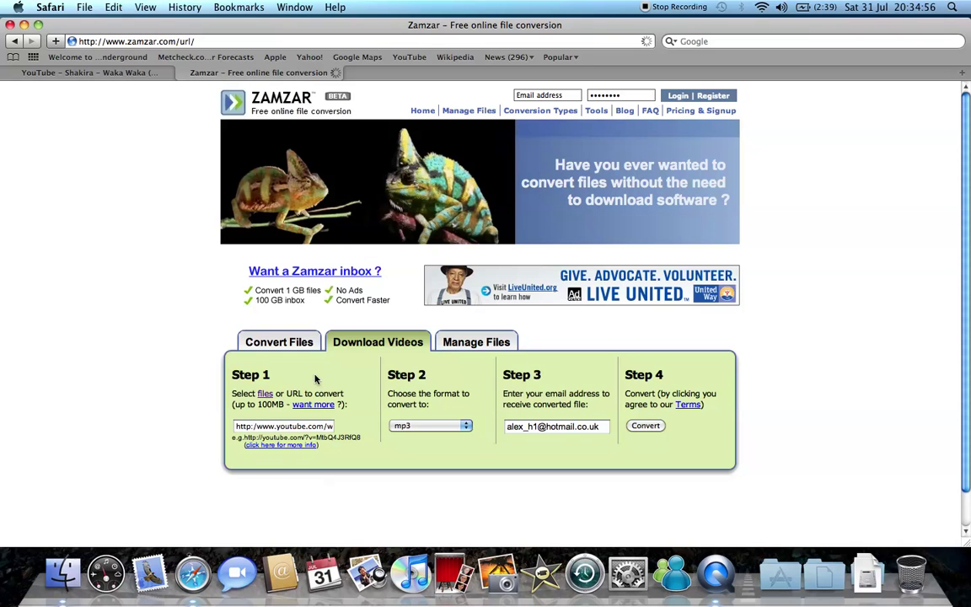
pyautogui.click(256, 426)
pyautogui.press('Tab')
pyautogui.press('3')
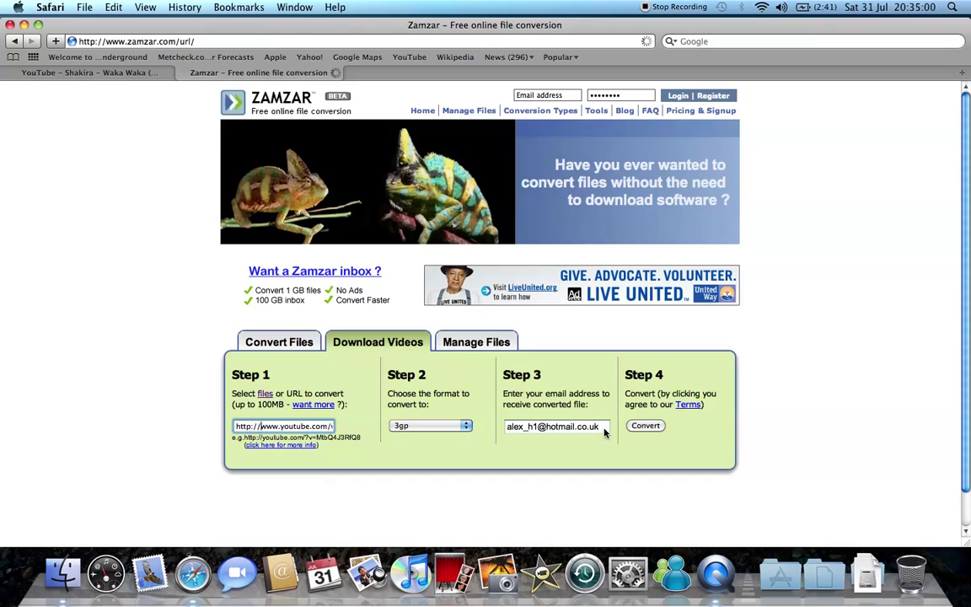
pyautogui.click(646, 426)
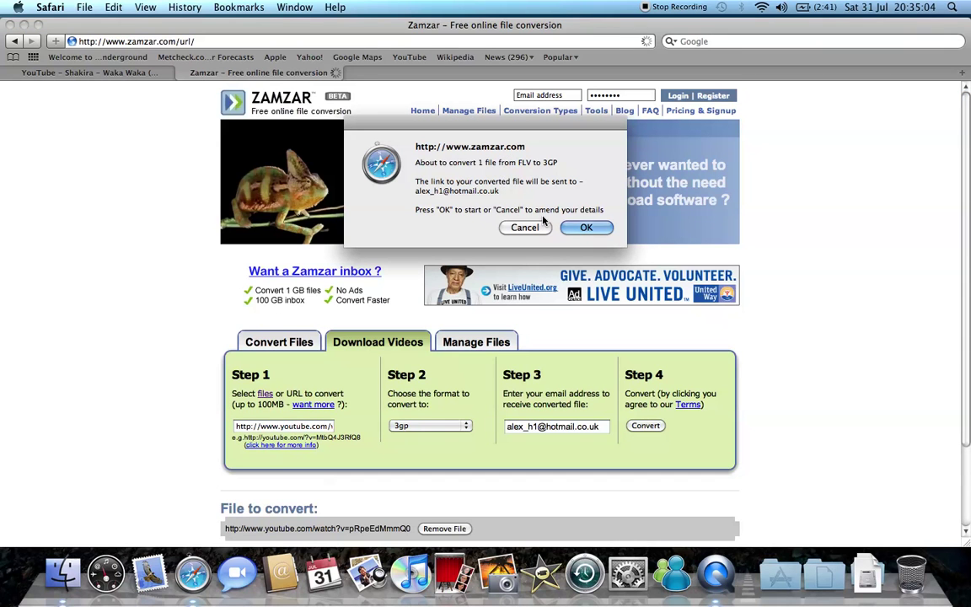
pyautogui.click(583, 227)
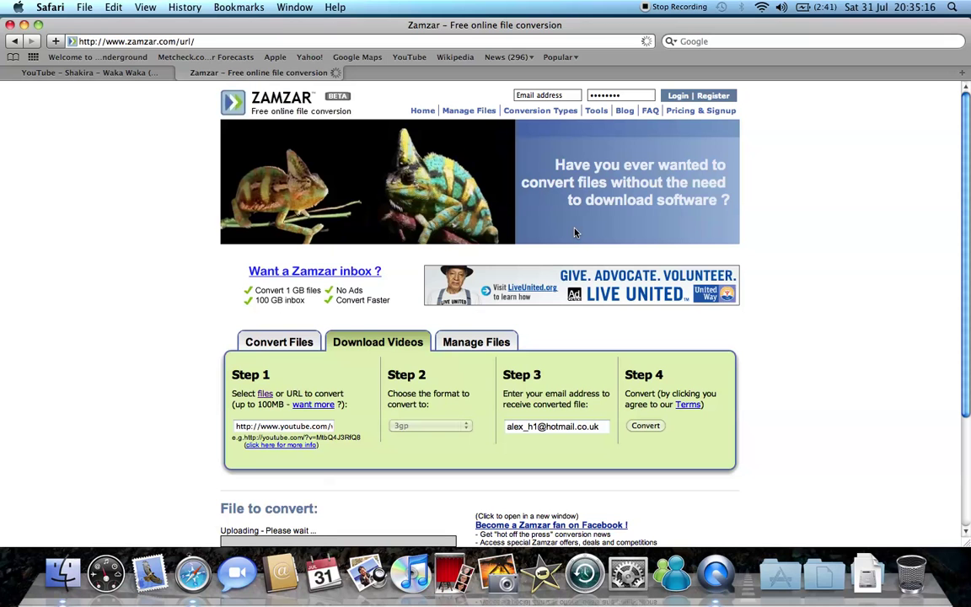
# - Open hotmail.co.uk in a third tab and sign in with the account password
pyautogui.press('super+t')
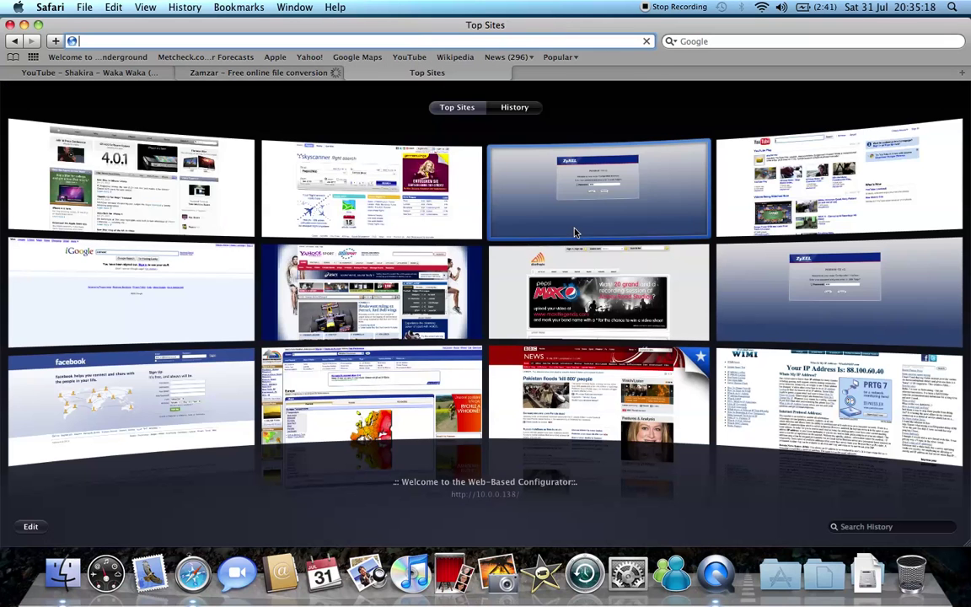
pyautogui.write('hotmail.co.uk/')
pyautogui.press('Return')
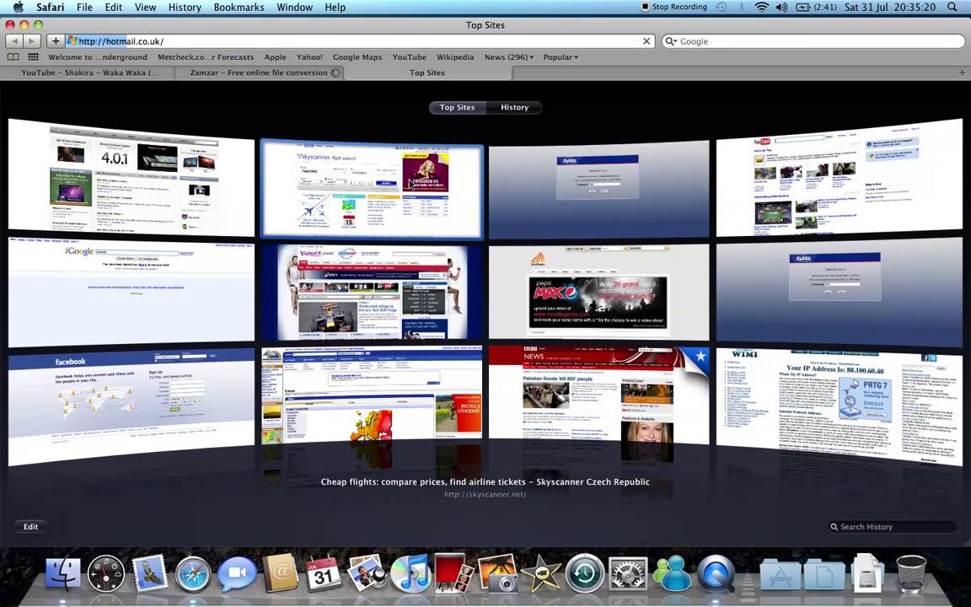
pyautogui.click(271, 74)
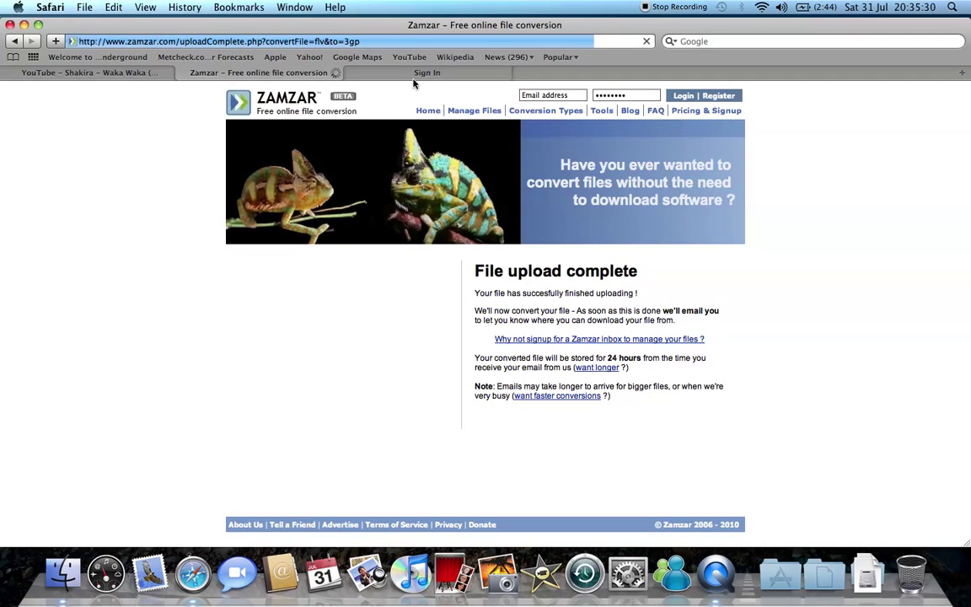
pyautogui.click(415, 73)
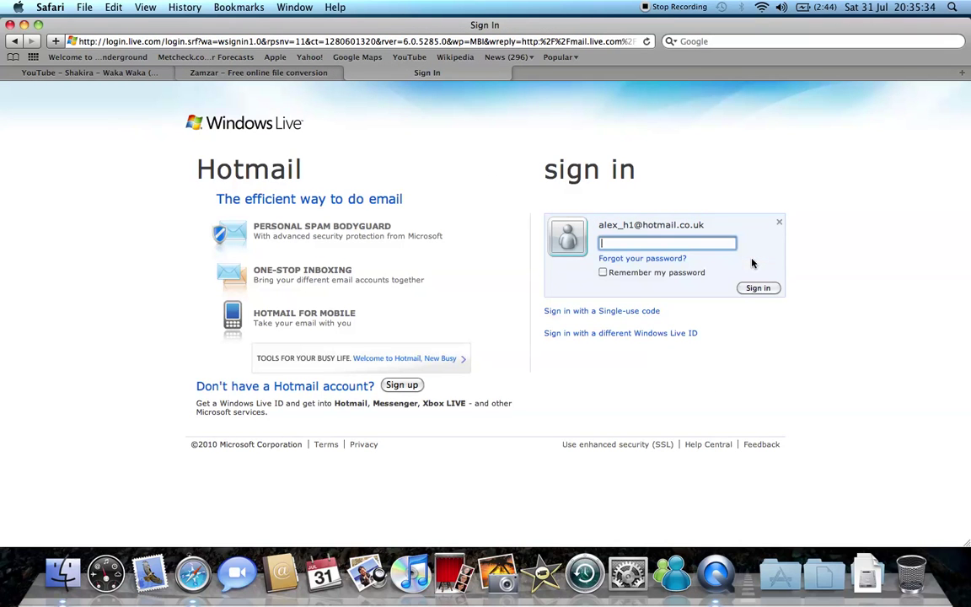
pyautogui.write('•••••••')
pyautogui.press('Return')
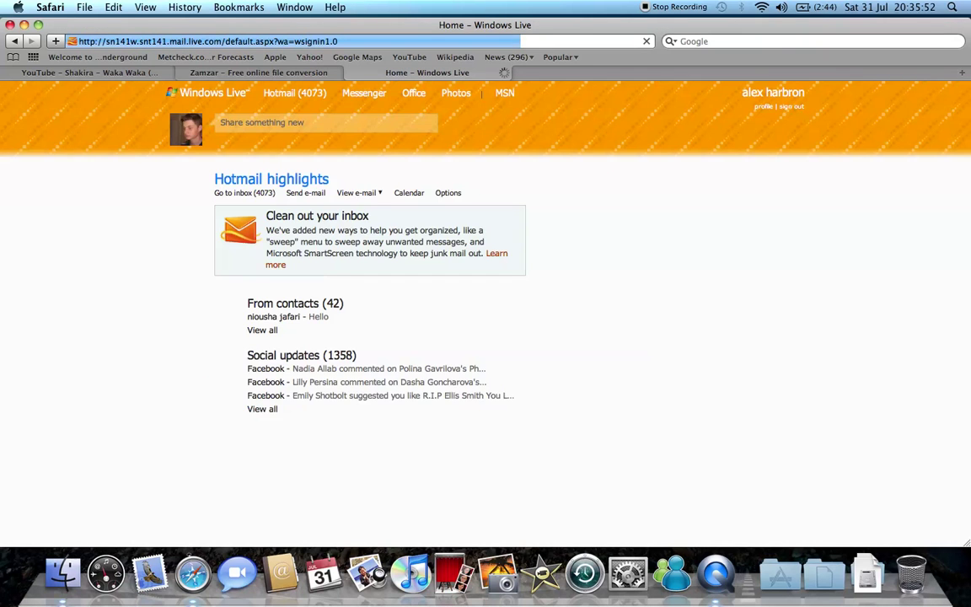
# - Go to the Hotmail Inbox and open the Zamzar Conversions e-mail
pyautogui.click(274, 93)
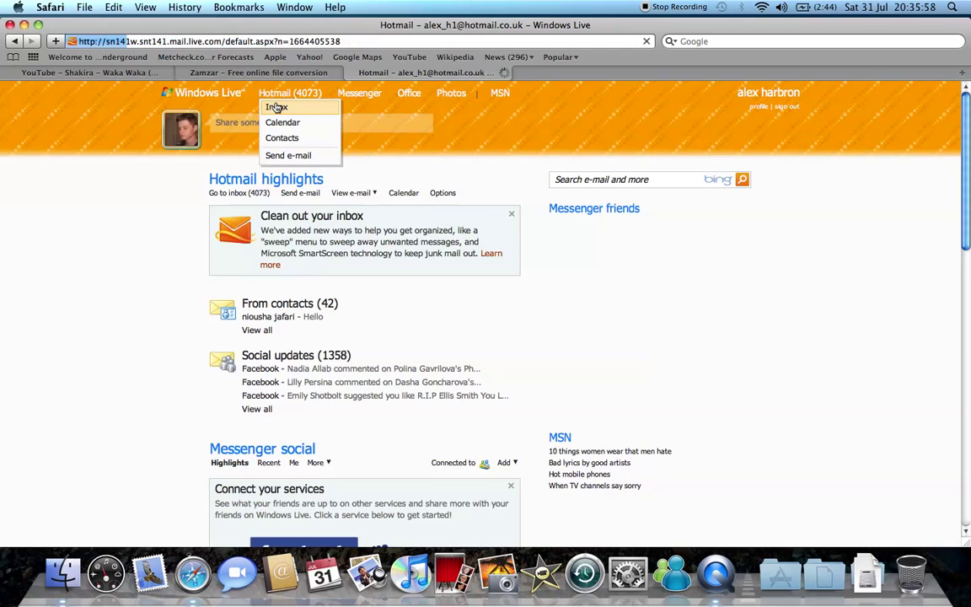
pyautogui.click(276, 107)
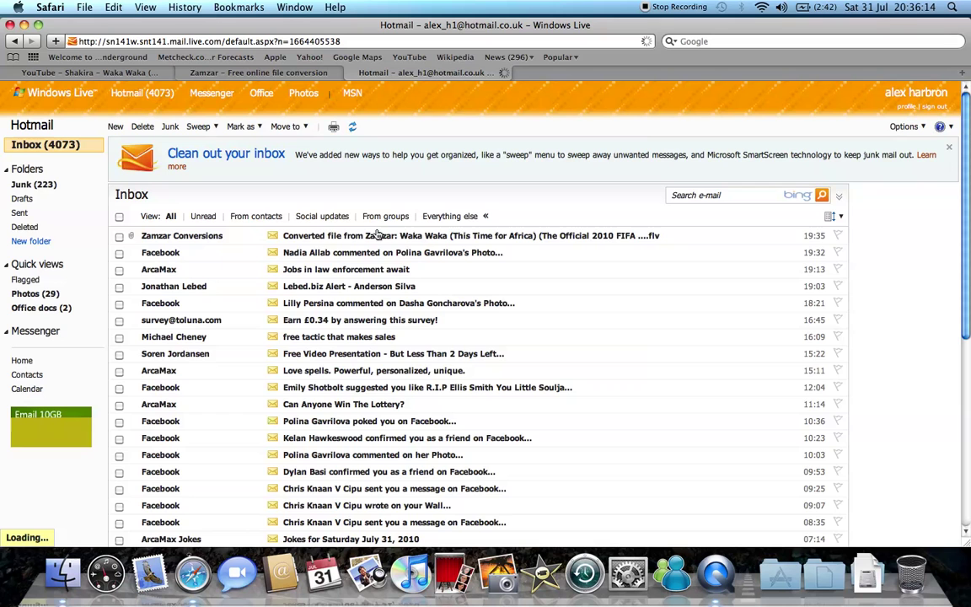
pyautogui.click(376, 235)
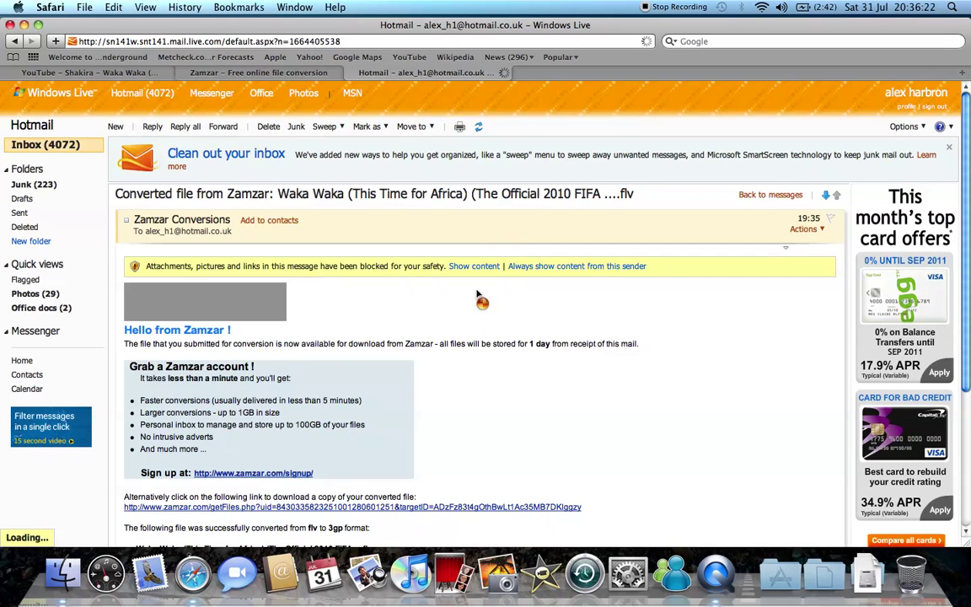
# - Show the e-mail's blocked content and download the converted Waka Waka 3gp file
pyautogui.click(488, 265)
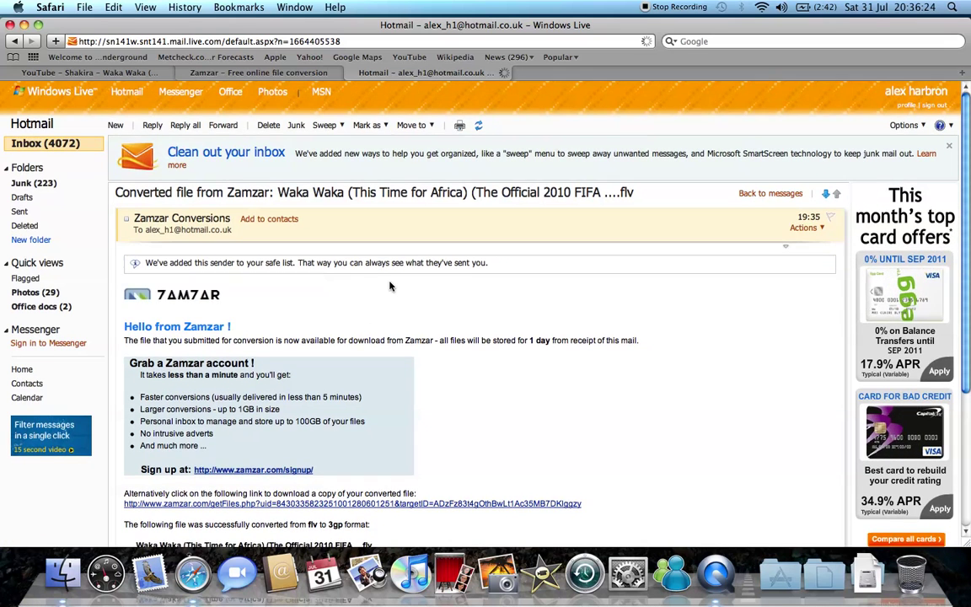
pyautogui.scroll(-2, 389, 287)
pyautogui.scroll(-5, 390, 287)
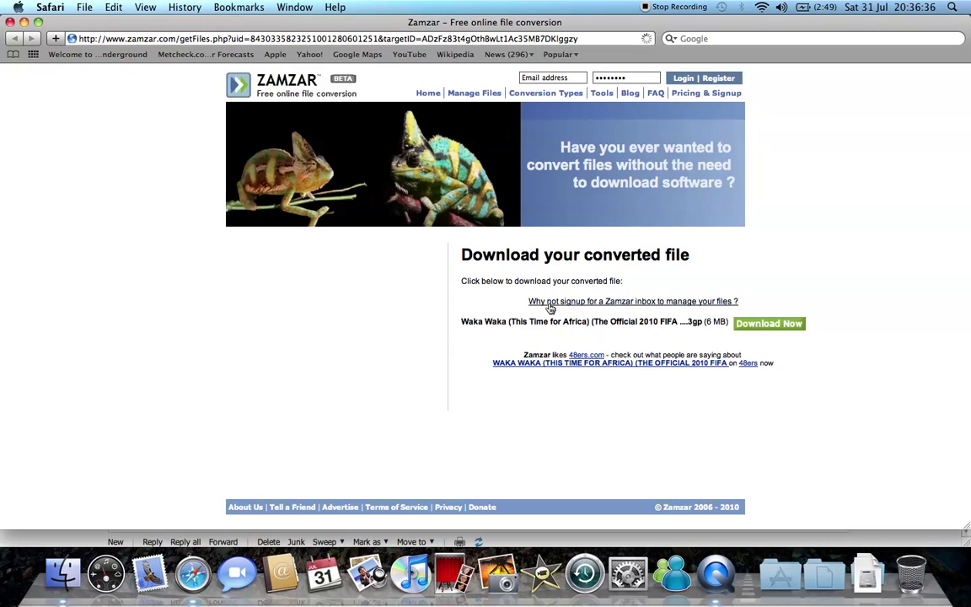
pyautogui.click(759, 326)
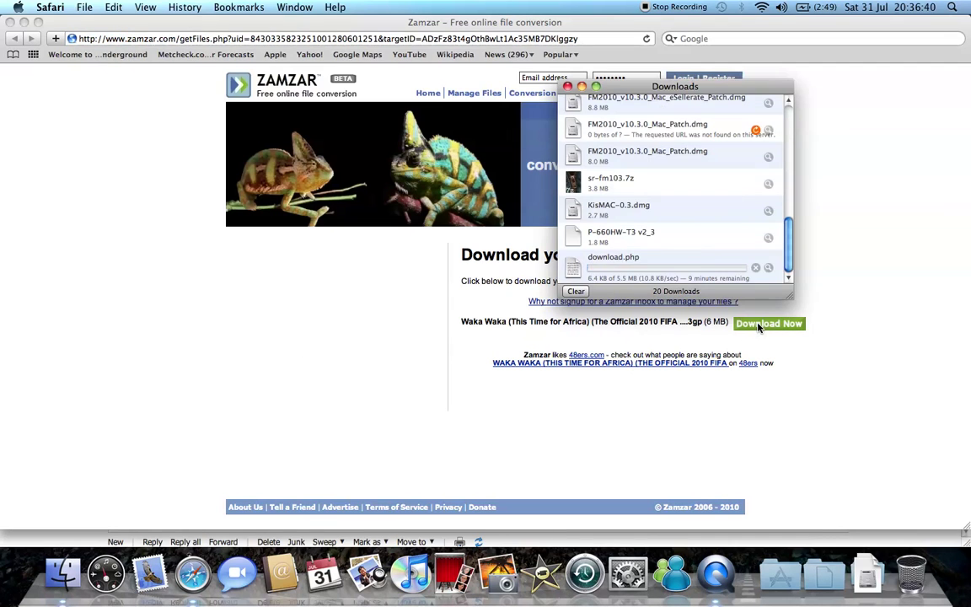
# - Close the Zamzar download window, the Downloads list and the Hotmail tab
pyautogui.click(11, 23)
pyautogui.press('super+w')
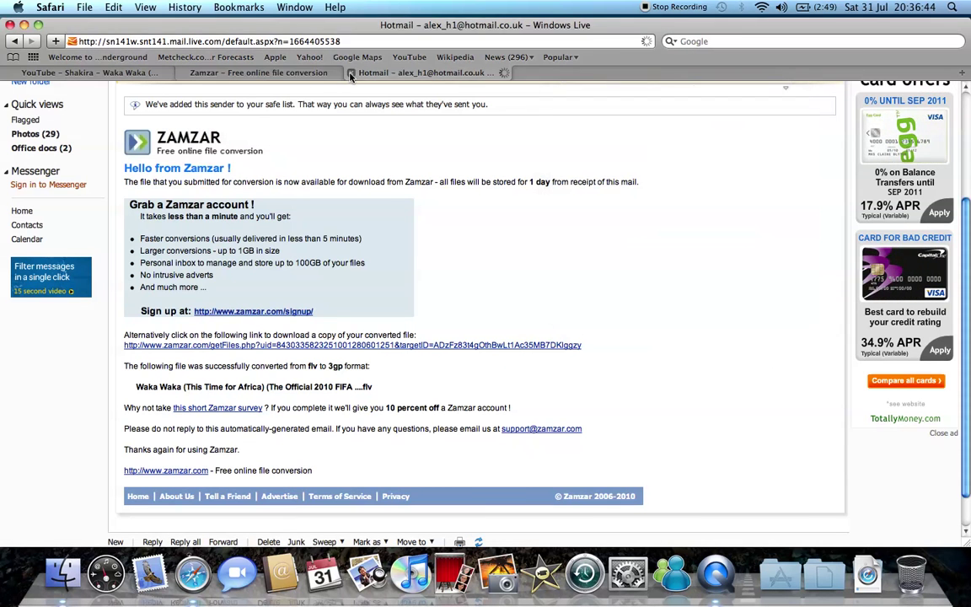
pyautogui.press('super+w')
# - Close the Zamzar tab and minimise the Safari window to the Dock
pyautogui.click(182, 73)
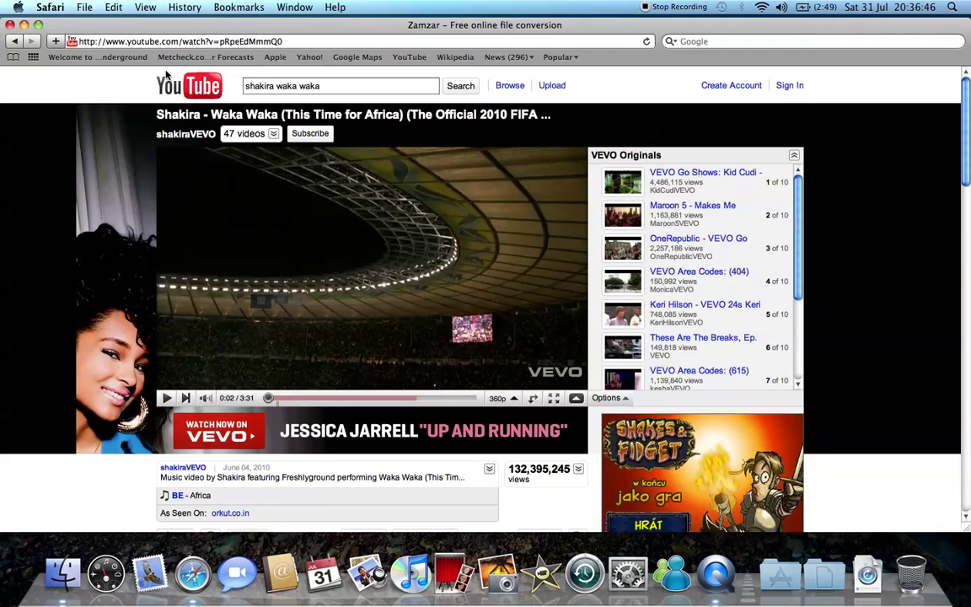
pyautogui.click(25, 26)
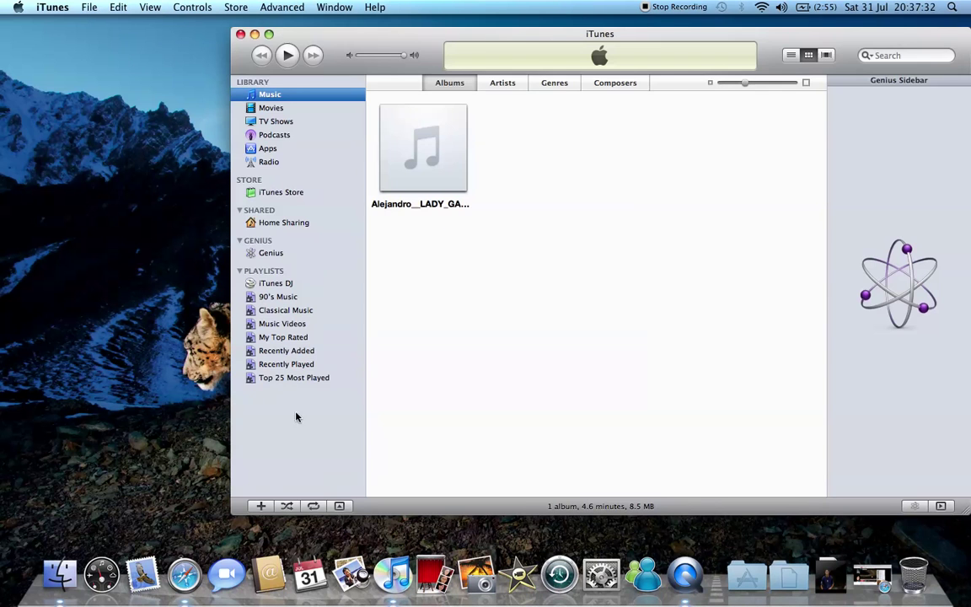
# - Add the Waka Waka .3gp file from Downloads to the iTunes library
pyautogui.click(90, 8)
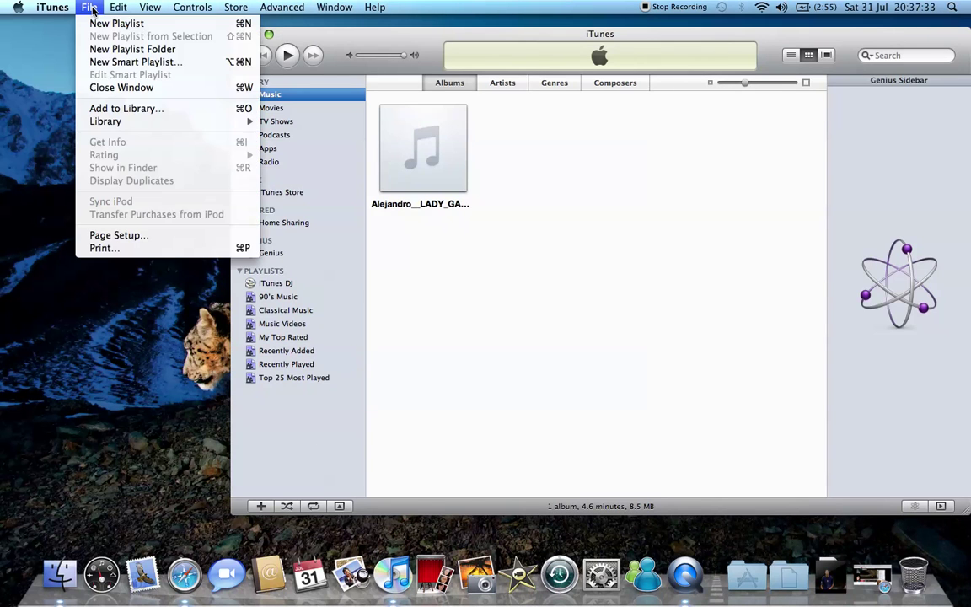
pyautogui.click(116, 112)
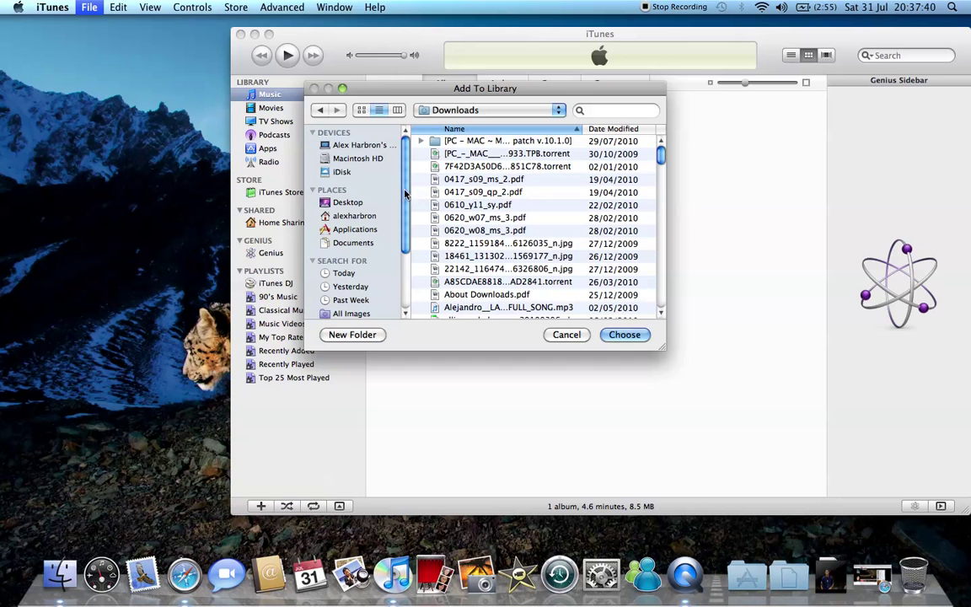
pyautogui.click(660, 155)
pyautogui.moveTo(660, 156); pyautogui.dragTo(653, 311)
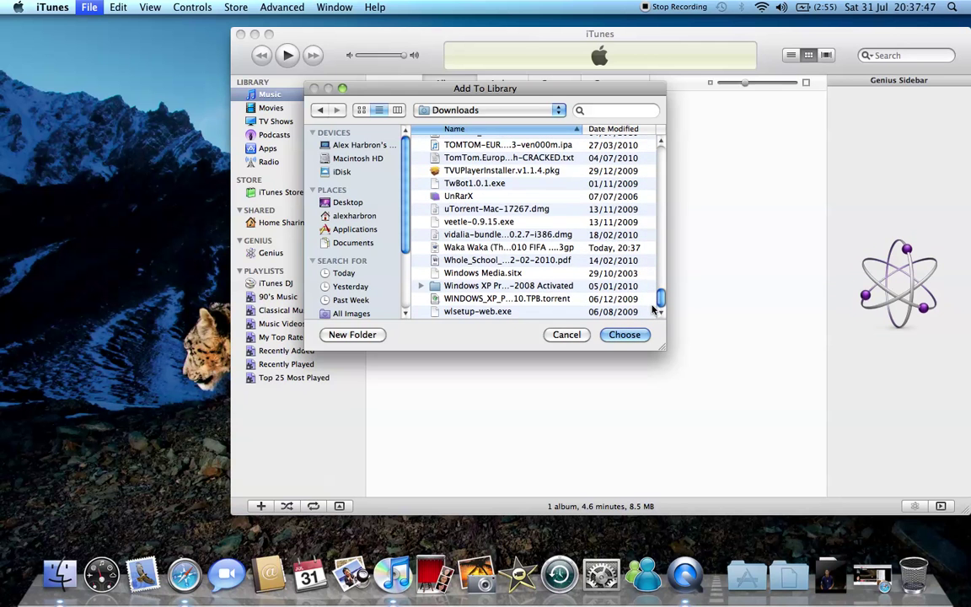
pyautogui.click(548, 247)
pyautogui.click(617, 335)
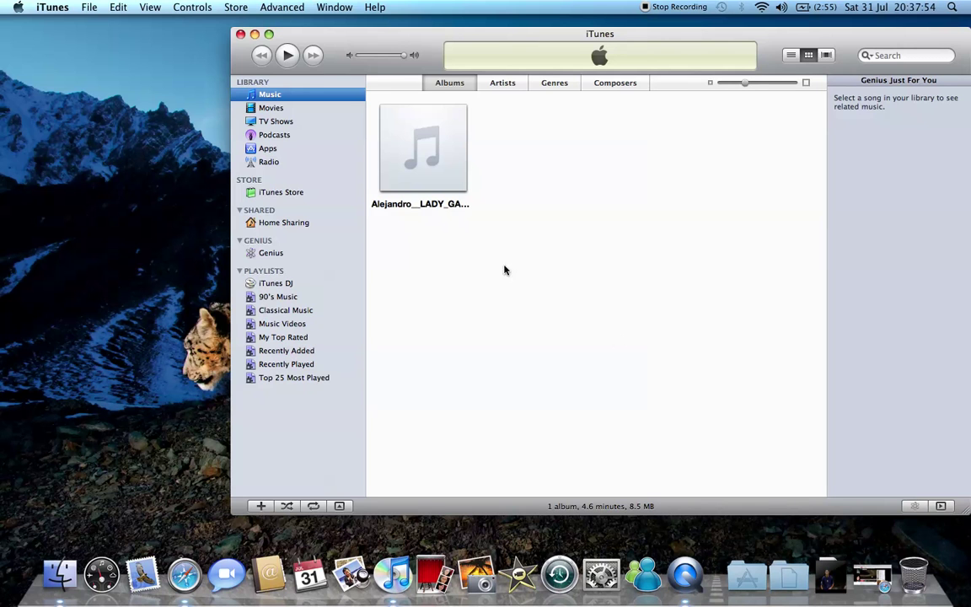
# - Open the Movies library and play the Waka Waka video
pyautogui.click(296, 109)
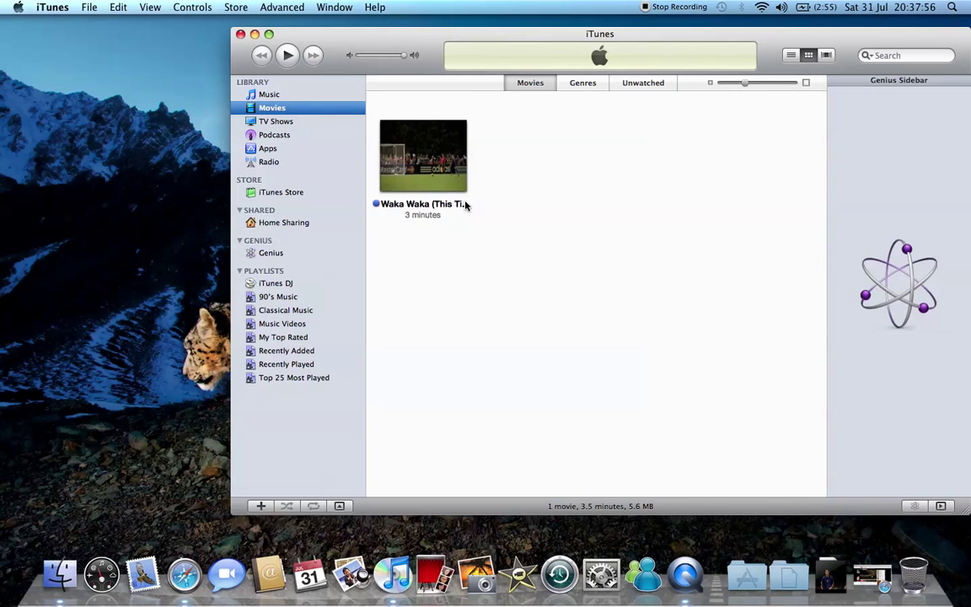
pyautogui.click(446, 183)
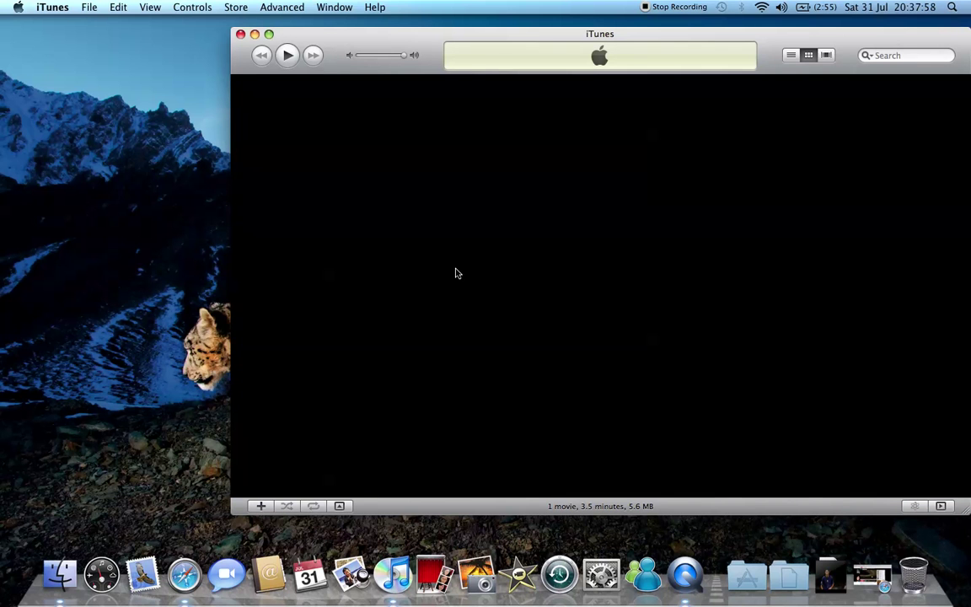